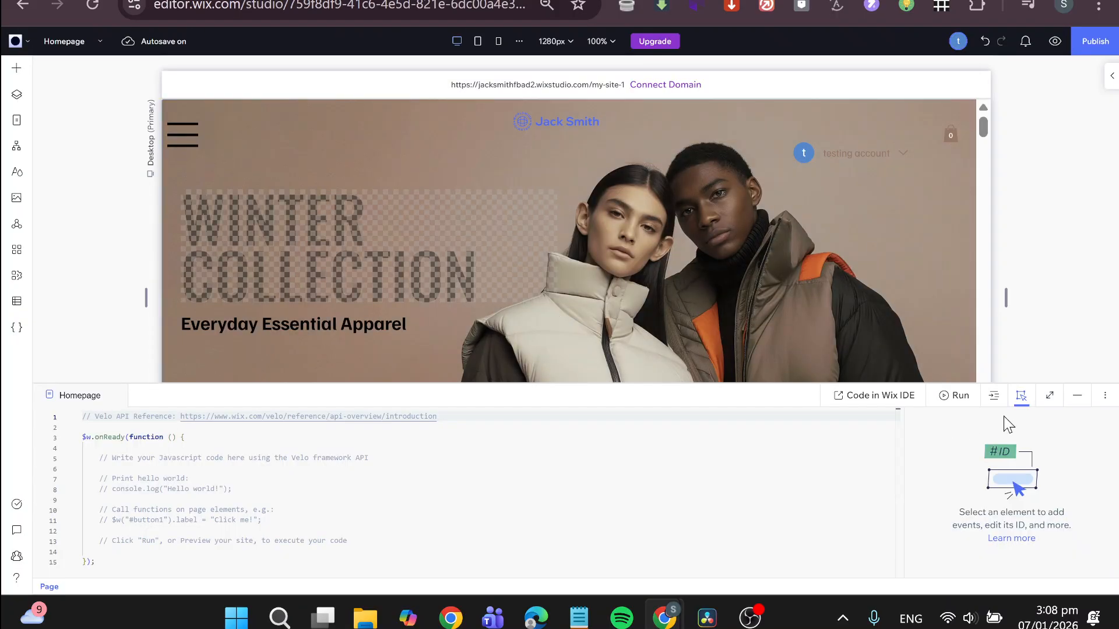
# - Collapse the Homepage code editor, turn off coding for the site and close the Code panel
pyautogui.click(1077, 395)
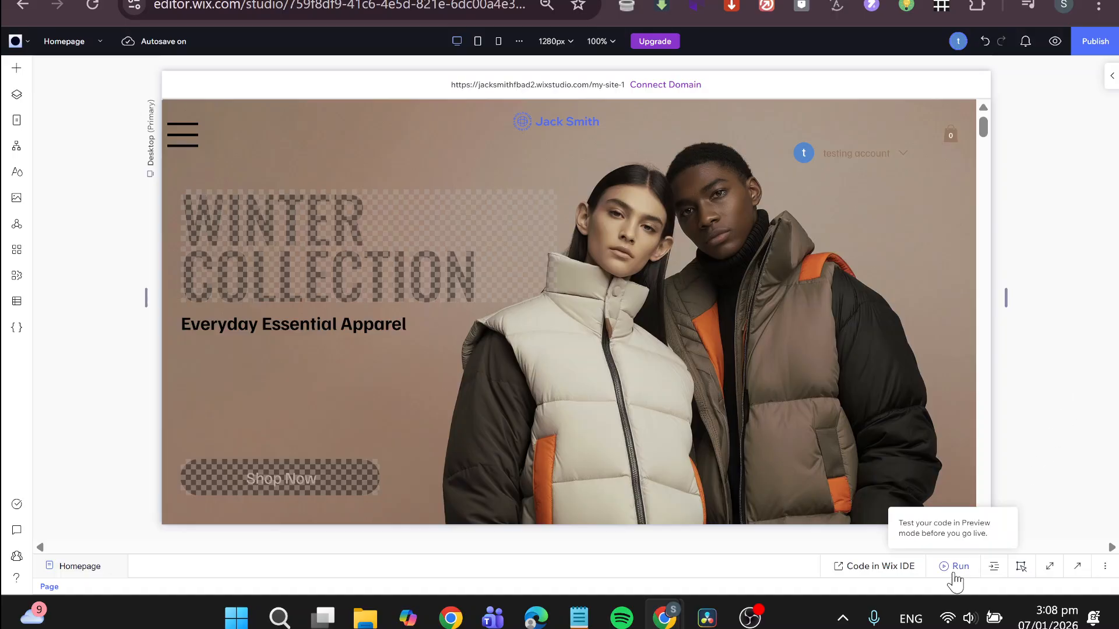
pyautogui.click(51, 570)
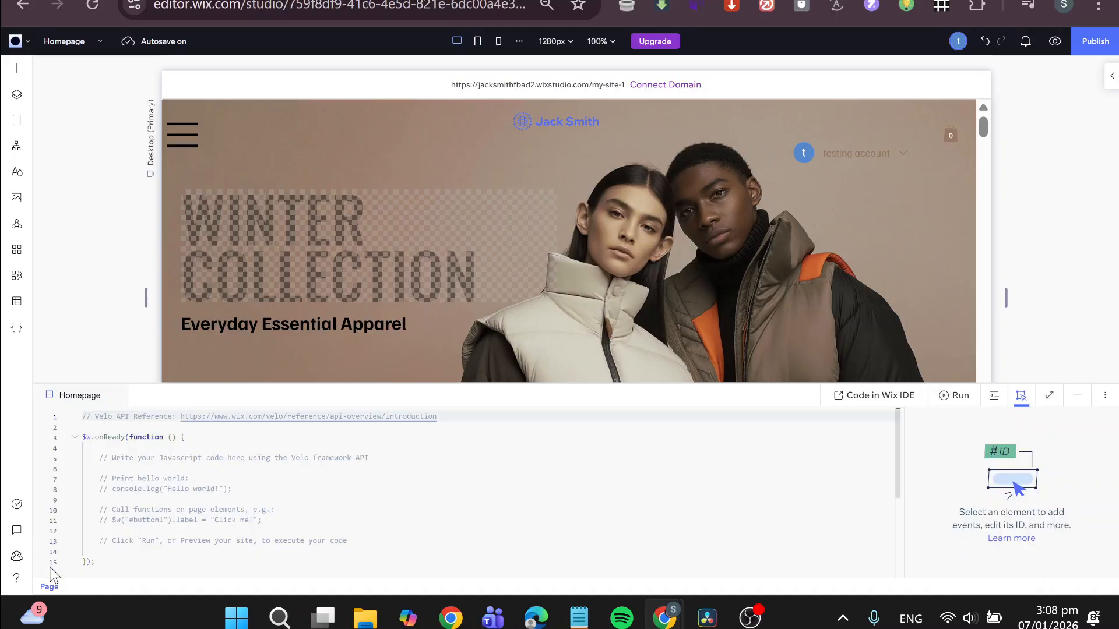
pyautogui.click(1104, 396)
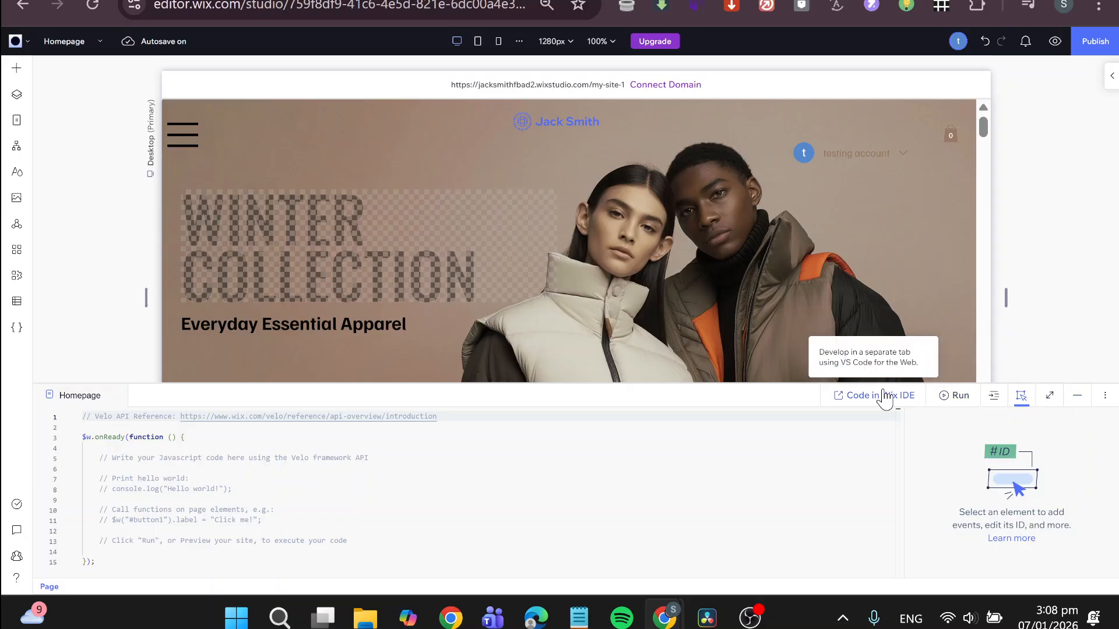
pyautogui.click(1077, 395)
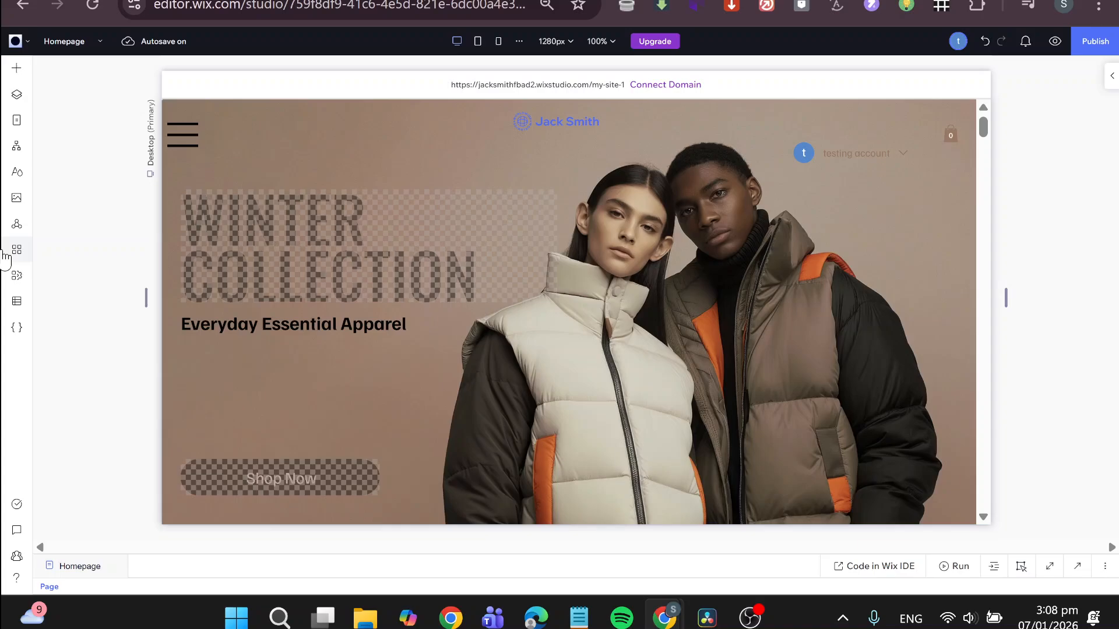
pyautogui.click(17, 328)
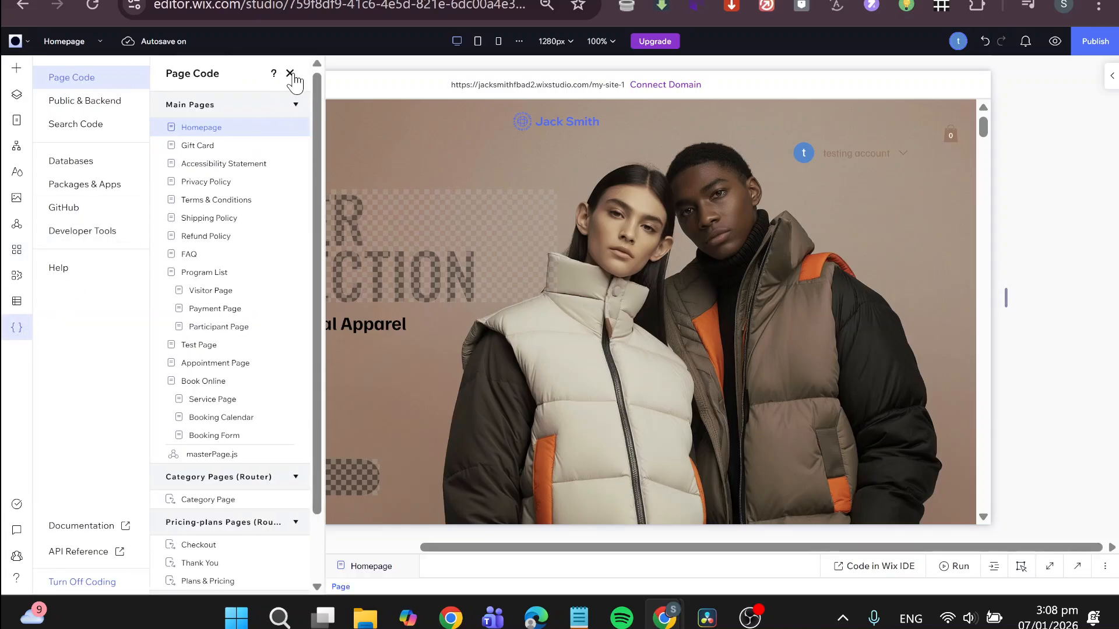
pyautogui.click(82, 582)
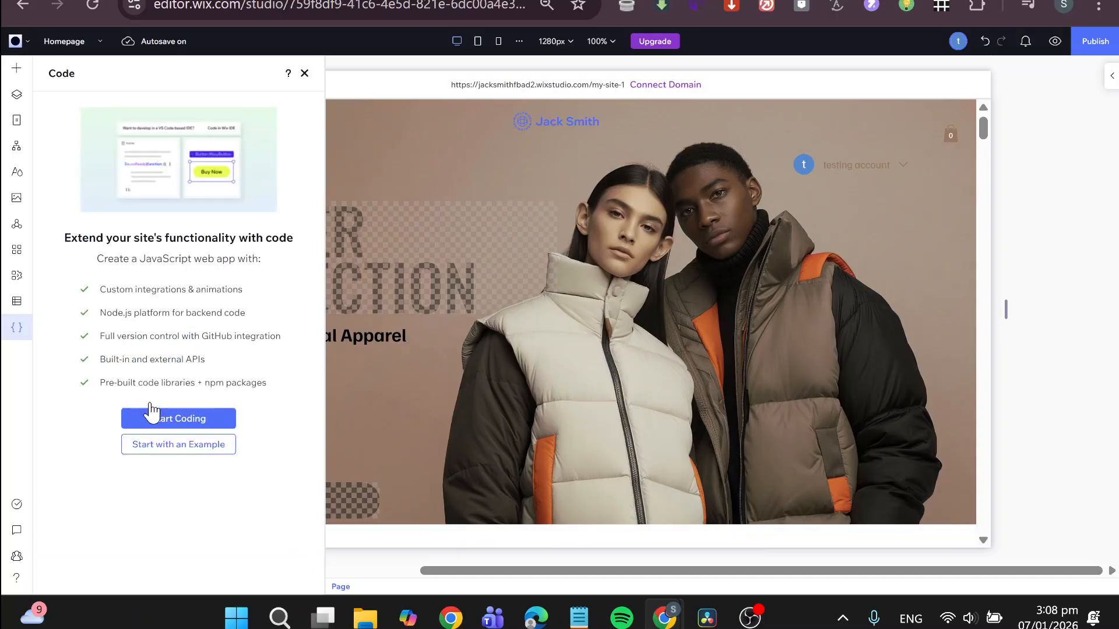
pyautogui.click(303, 74)
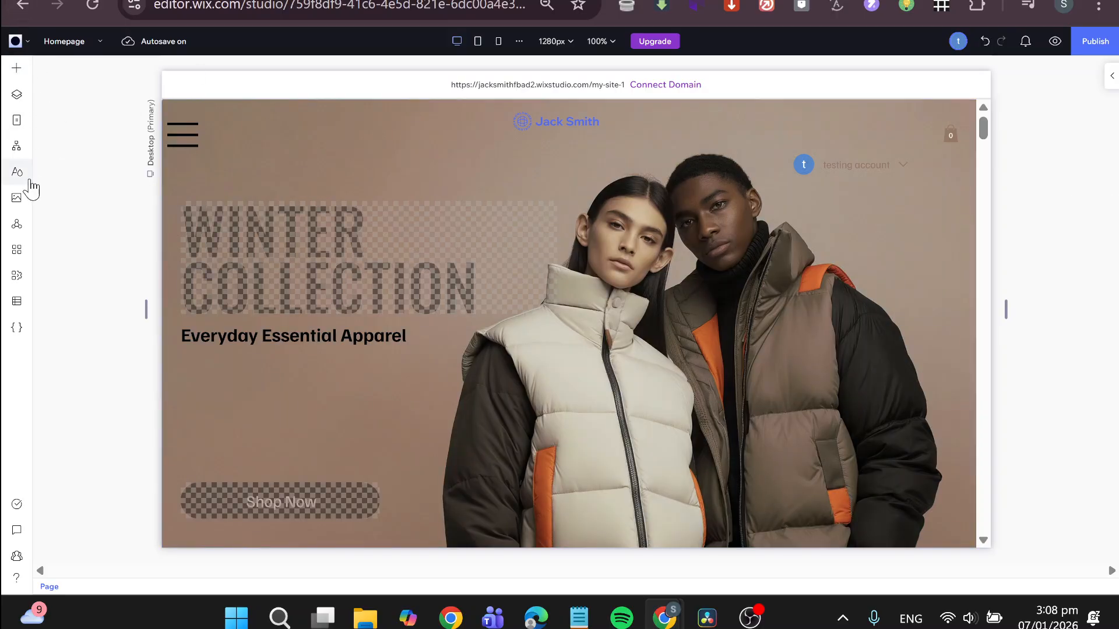
# - Turn coding on for the site and view the page code of the Homepage and the Accessibility Statement page
pyautogui.click(18, 332)
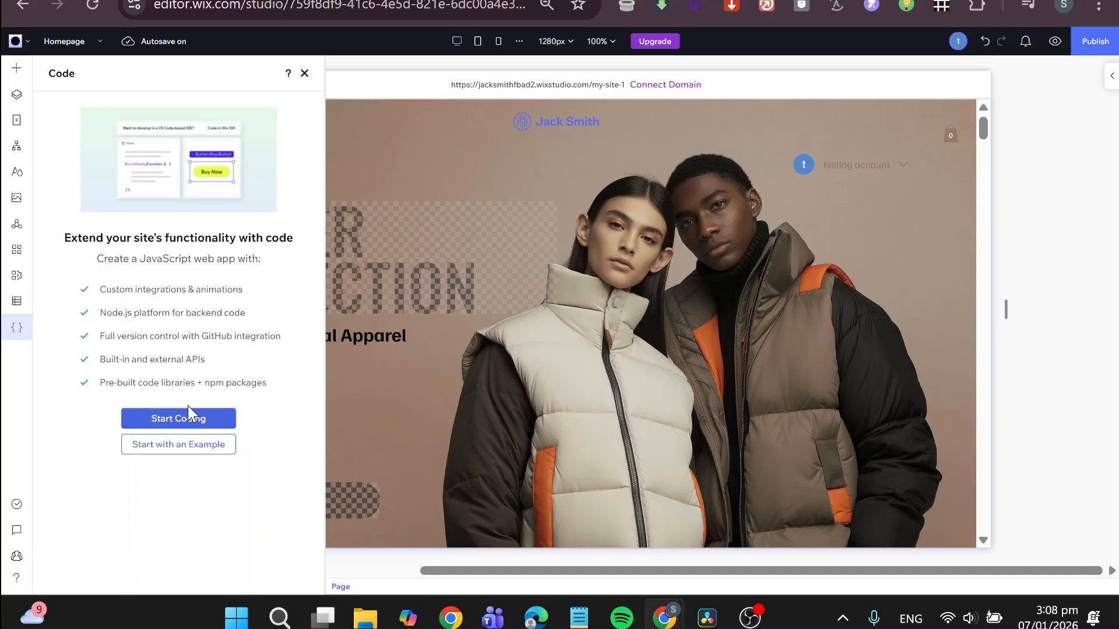
pyautogui.click(219, 420)
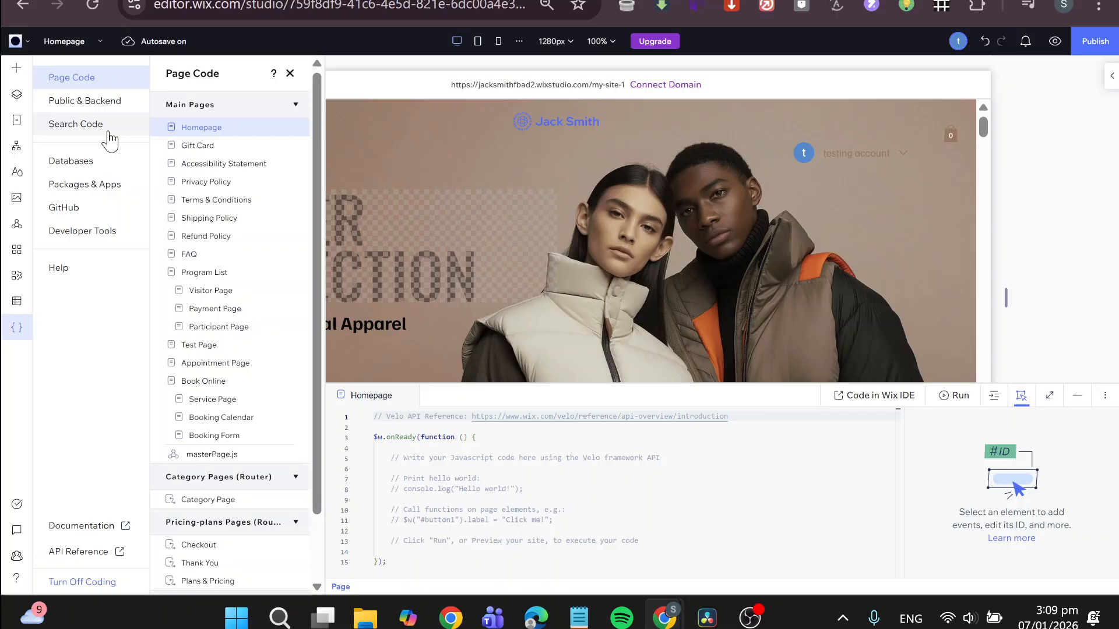
pyautogui.scroll(-5, 644, 563)
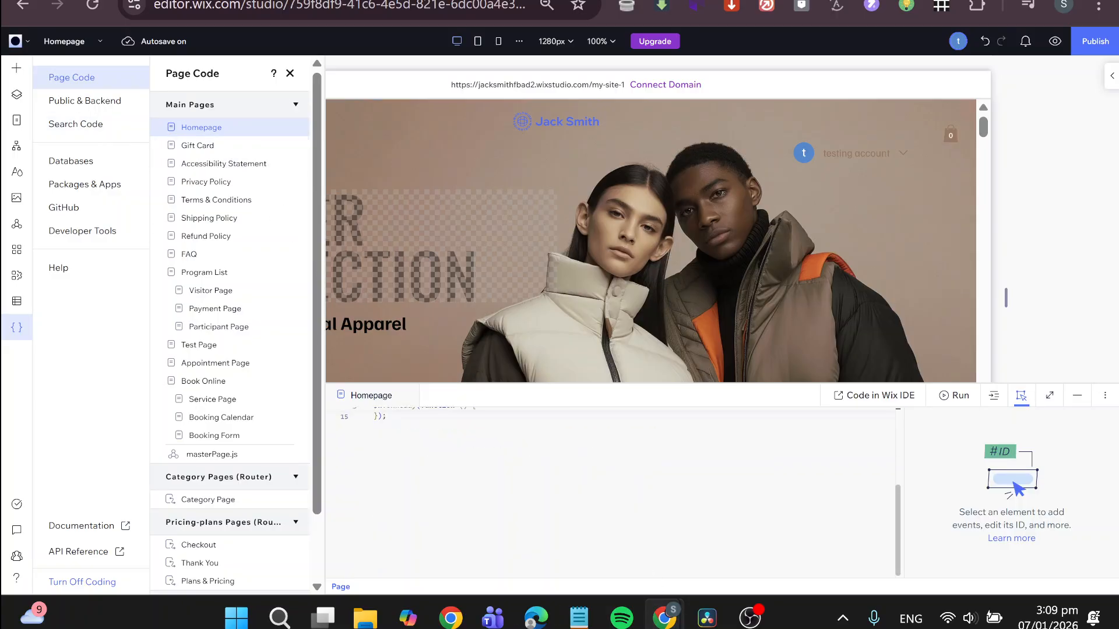
pyautogui.scroll(5, 611, 490)
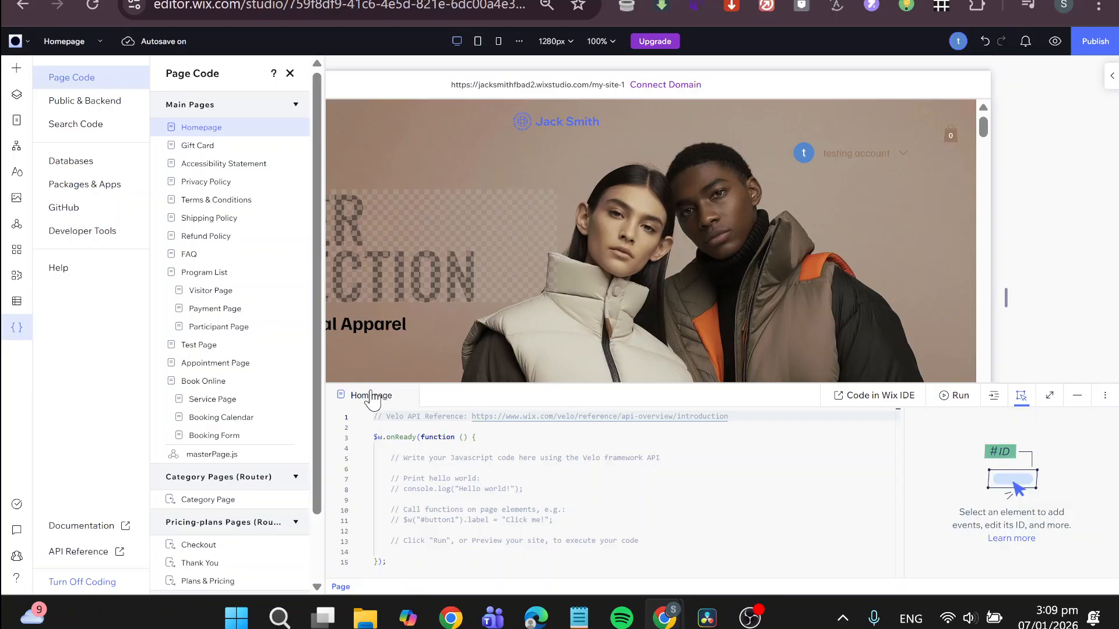
pyautogui.click(245, 163)
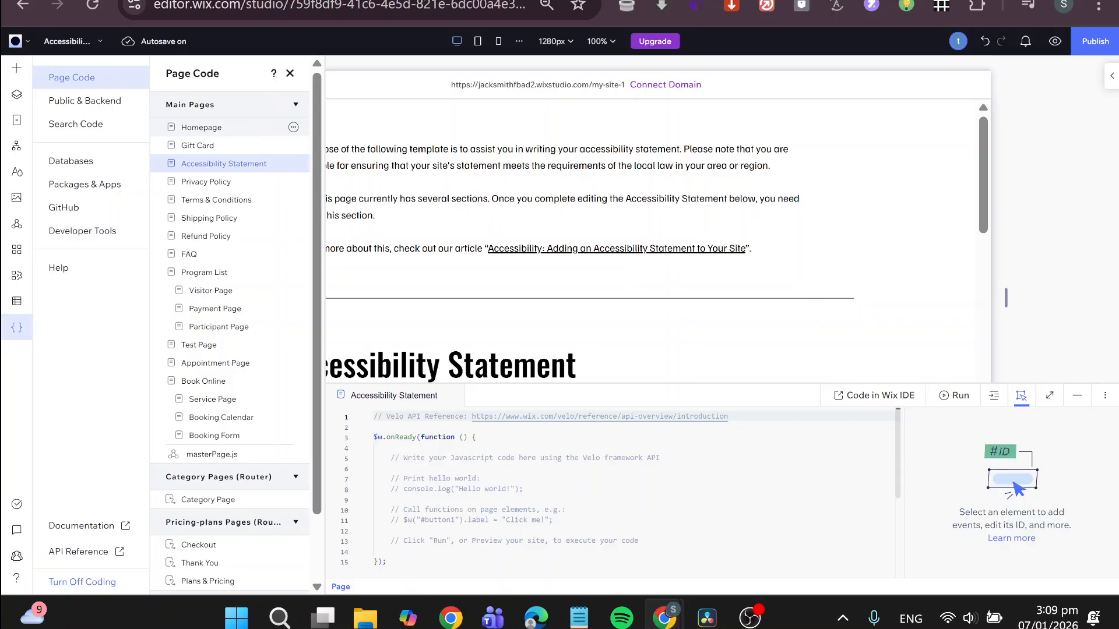
pyautogui.click(205, 128)
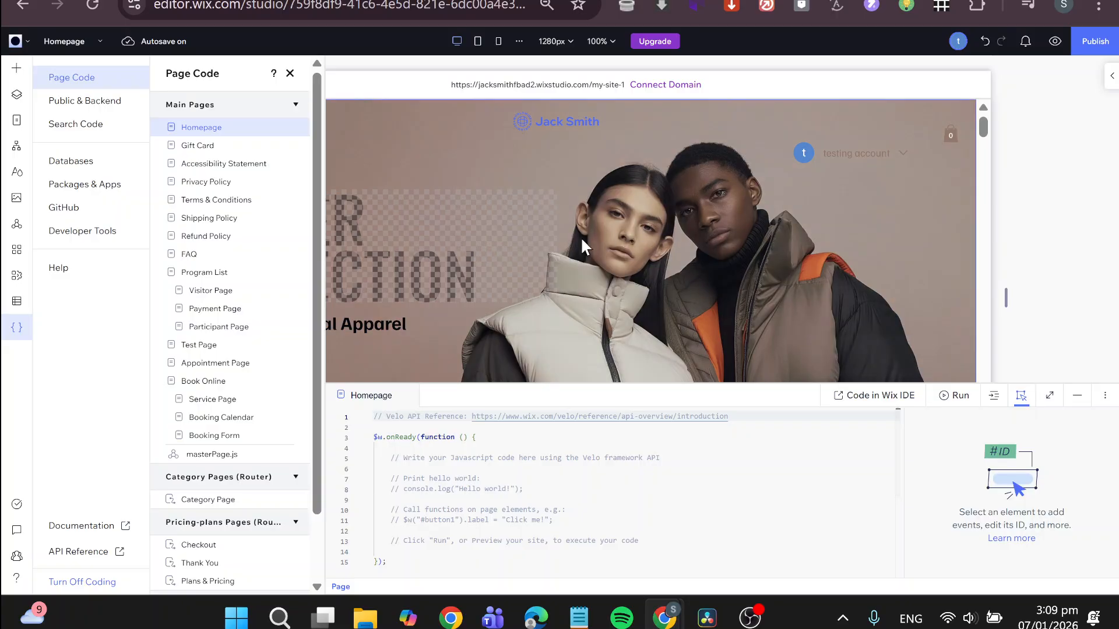
pyautogui.rightClick(762, 260)
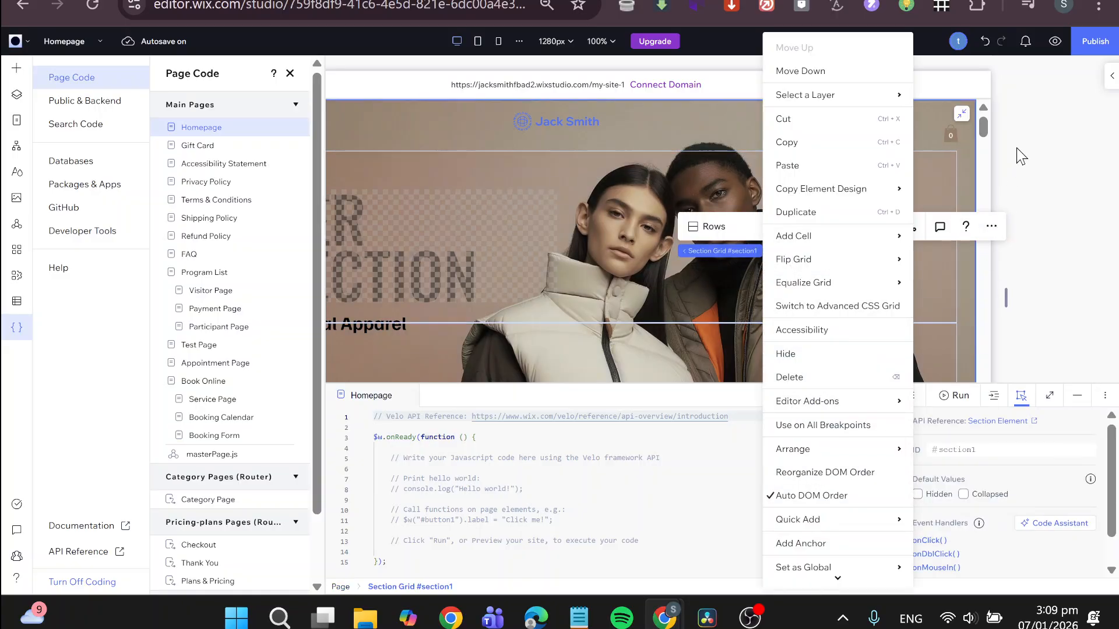
pyautogui.click(1016, 148)
pyautogui.rightClick(912, 123)
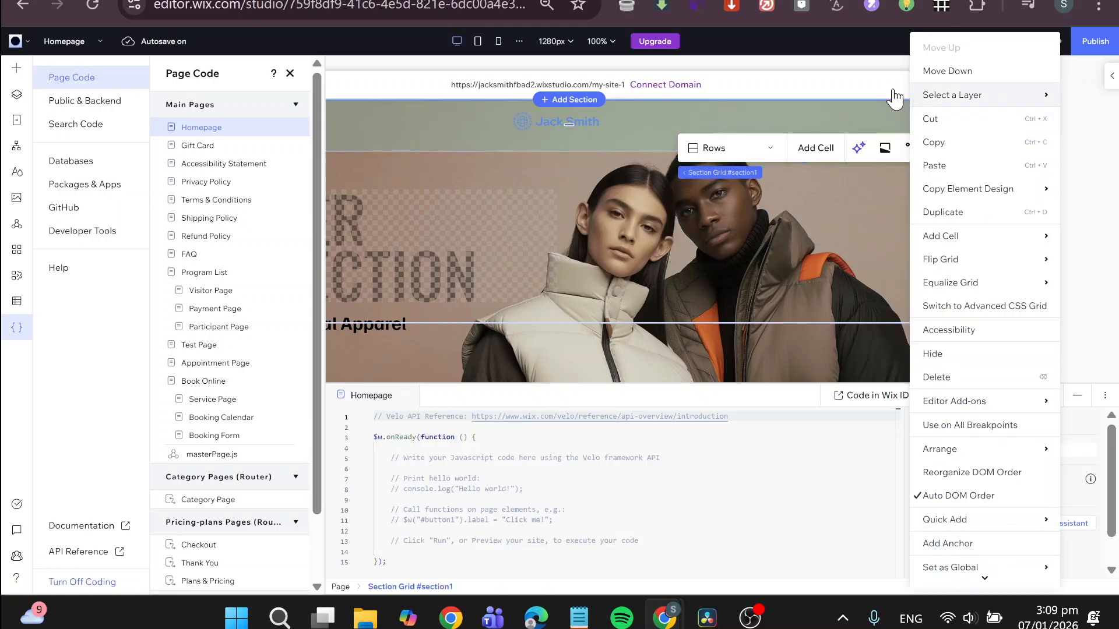
pyautogui.click(890, 88)
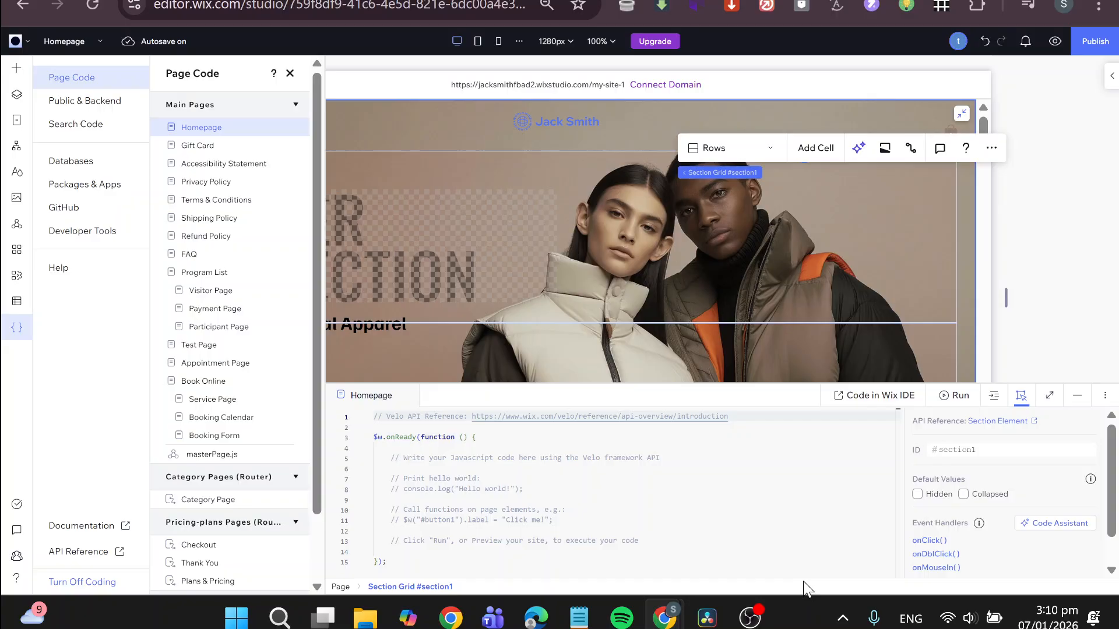
# - Switch to the Google results for "css code for layout", examine the listed CSS layout resources and return to the Wix Studio editor
pyautogui.click(373, 0)
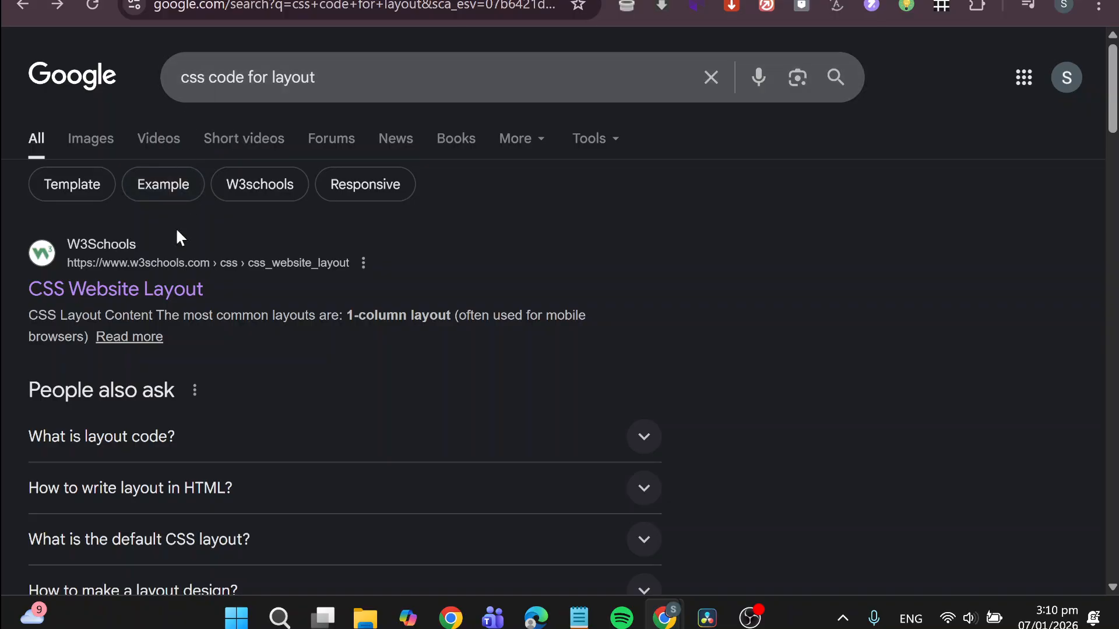
pyautogui.scroll(-6, 175, 245)
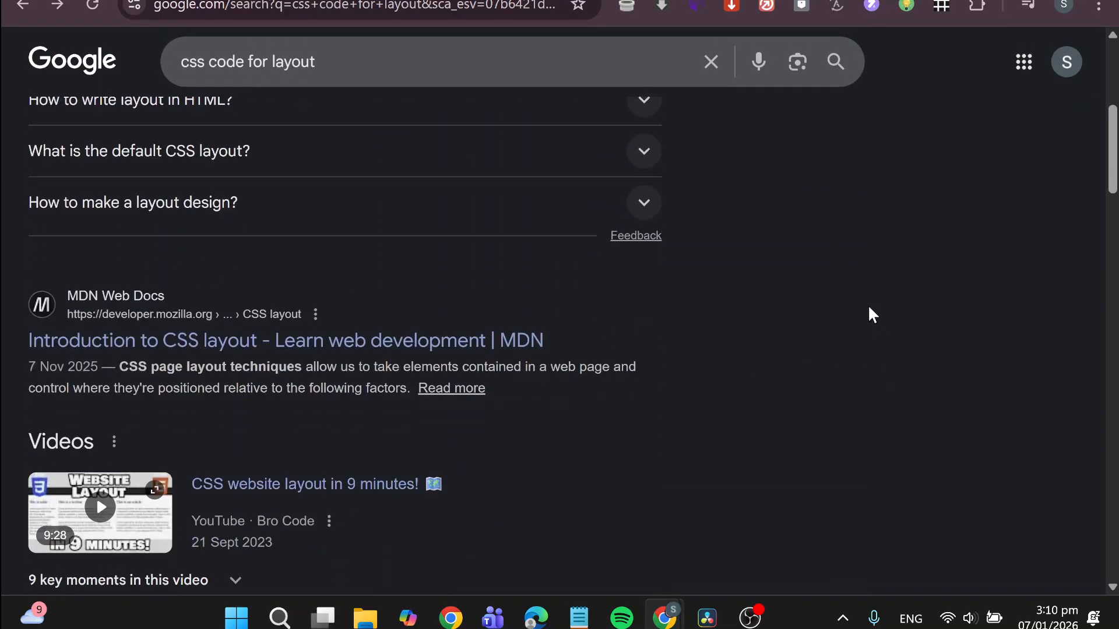
pyautogui.scroll(-2, 868, 309)
pyautogui.scroll(8, 875, 335)
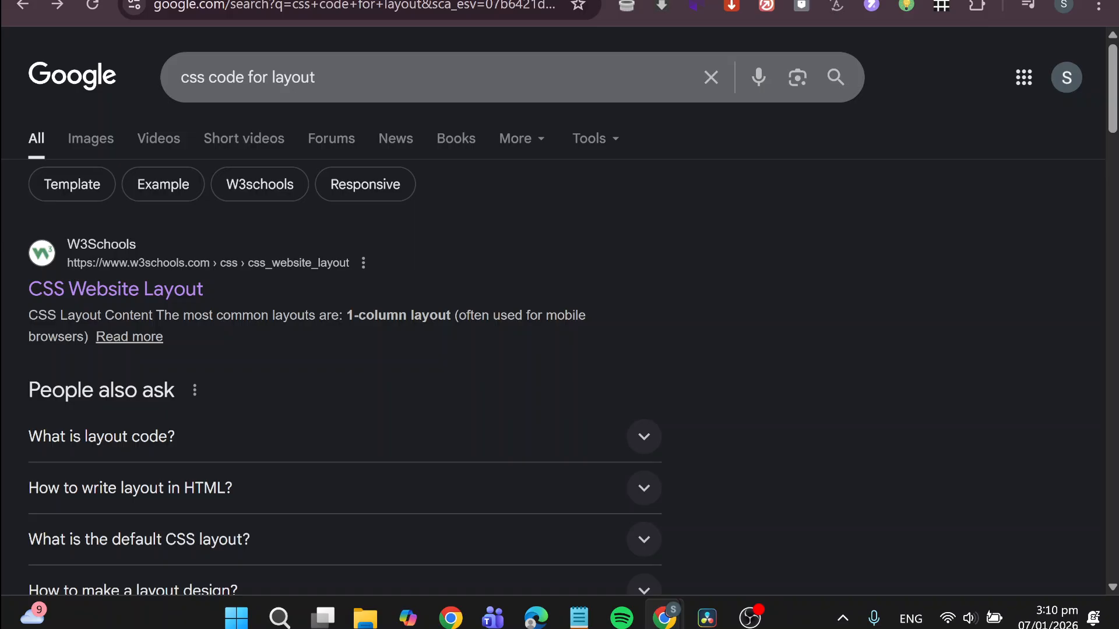
pyautogui.scroll(-2, 226, 272)
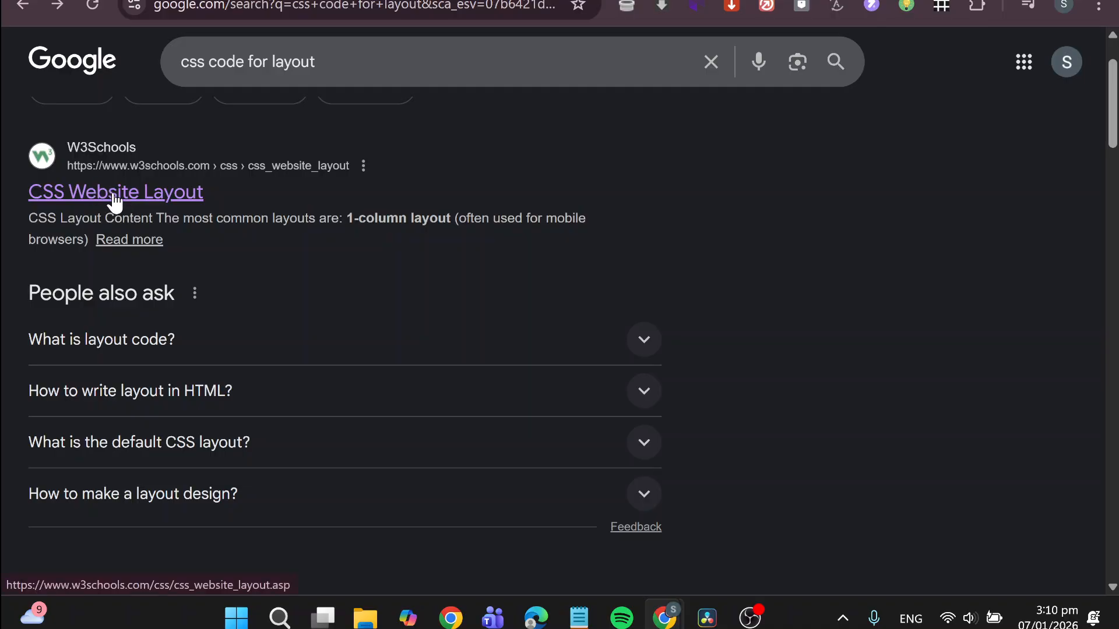
pyautogui.scroll(-15, 639, 349)
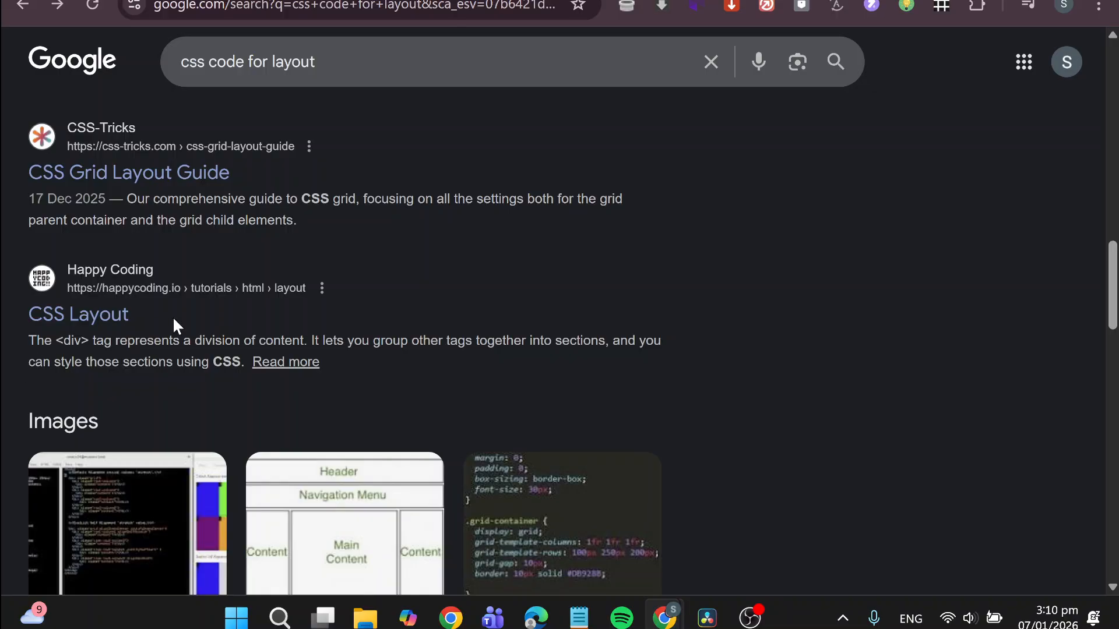
pyautogui.scroll(-10, 710, 315)
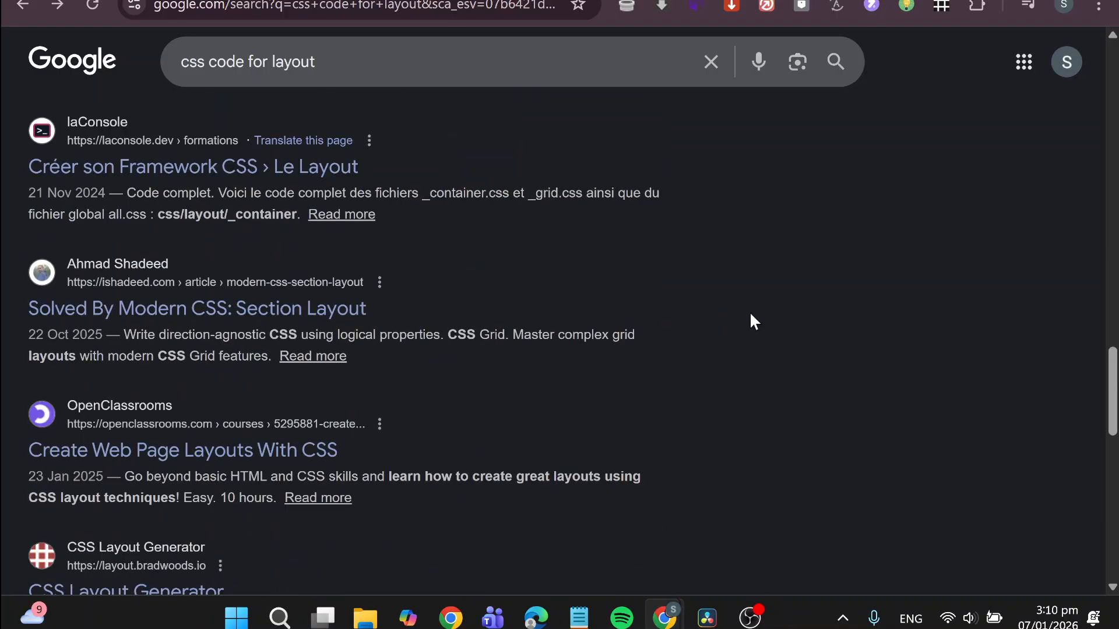
pyautogui.scroll(20, 797, 319)
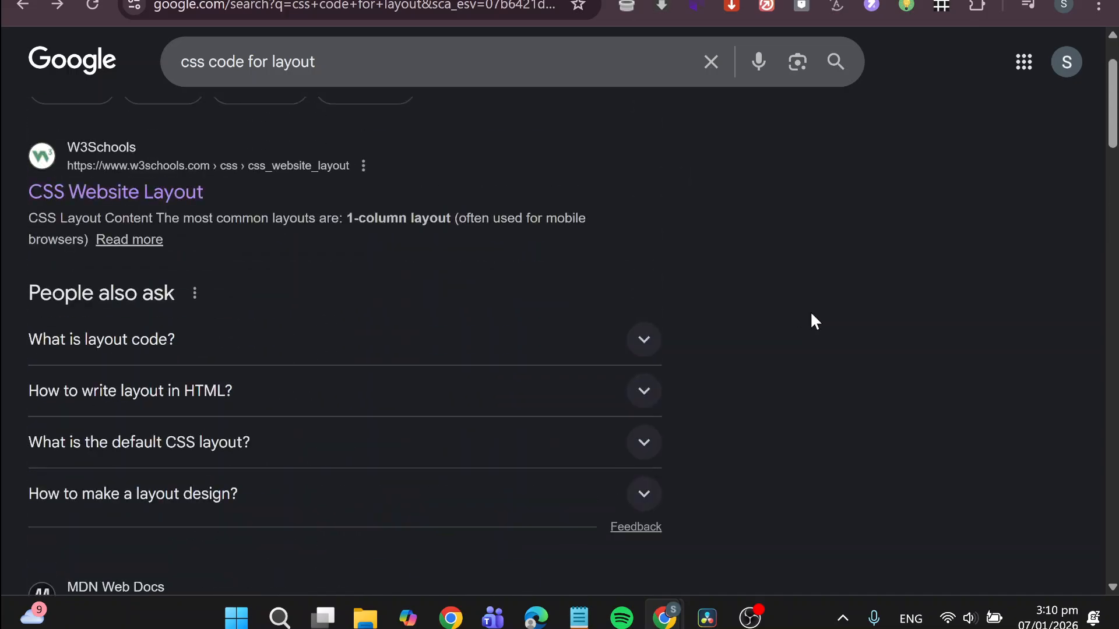
pyautogui.hotkey('ctrl', 'Tab')
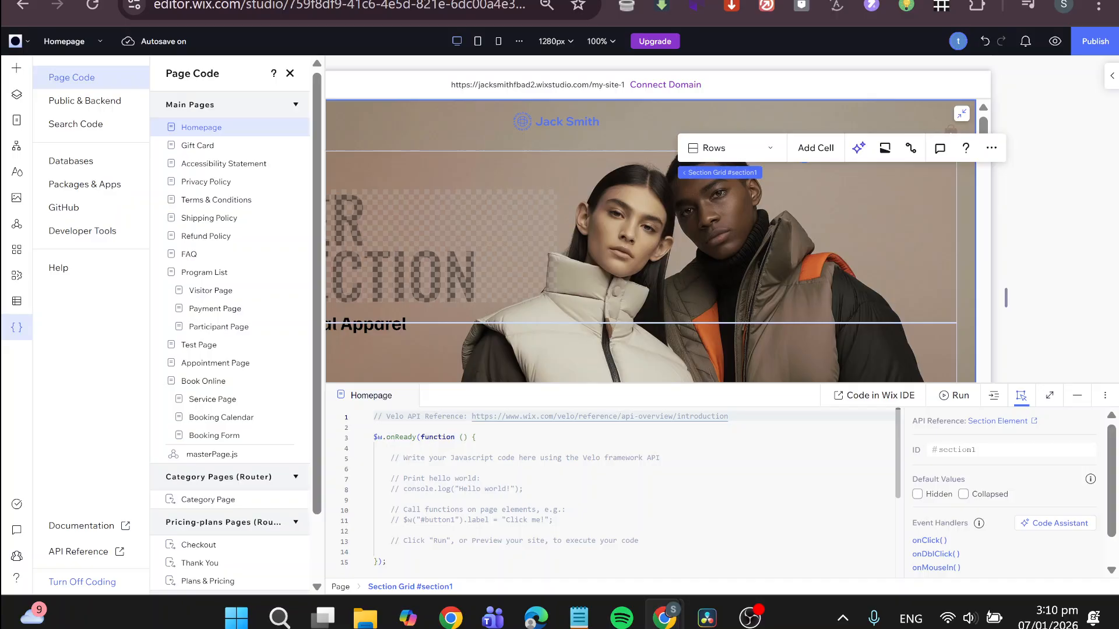
pyautogui.click(480, 478)
pyautogui.click(374, 551)
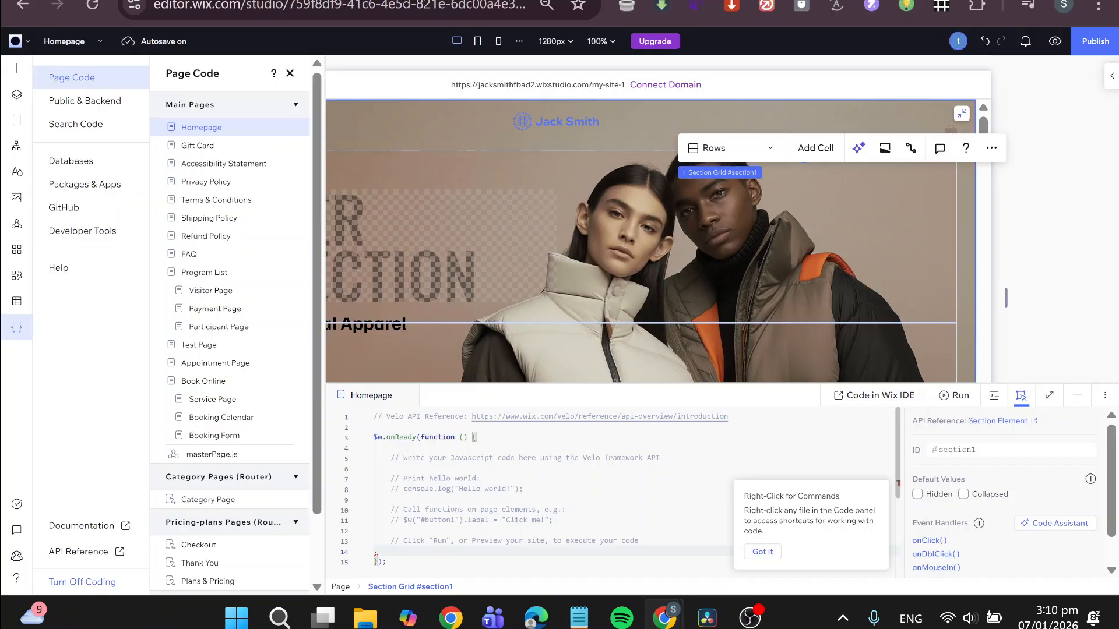
pyautogui.write('bad')
pyautogui.press('BackSpace')
pyautogui.press('BackSpace')
pyautogui.press('BackSpace')
pyautogui.press('BackSpace')
pyautogui.press('BackSpace')
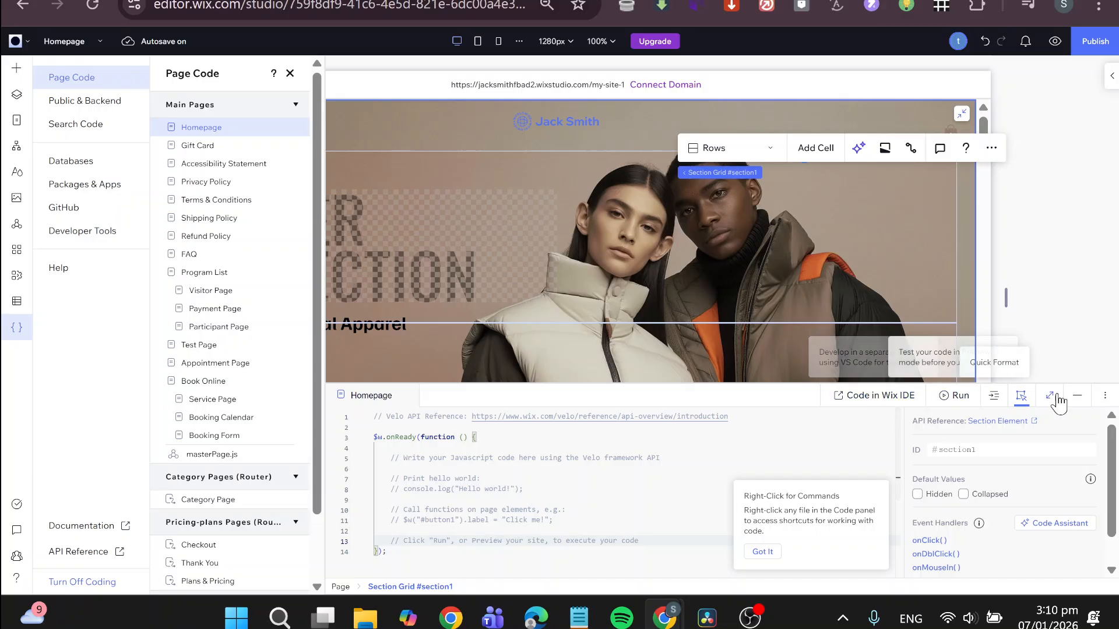
# - Collapse the Homepage code editor and turn off coding for the site
pyautogui.click(290, 73)
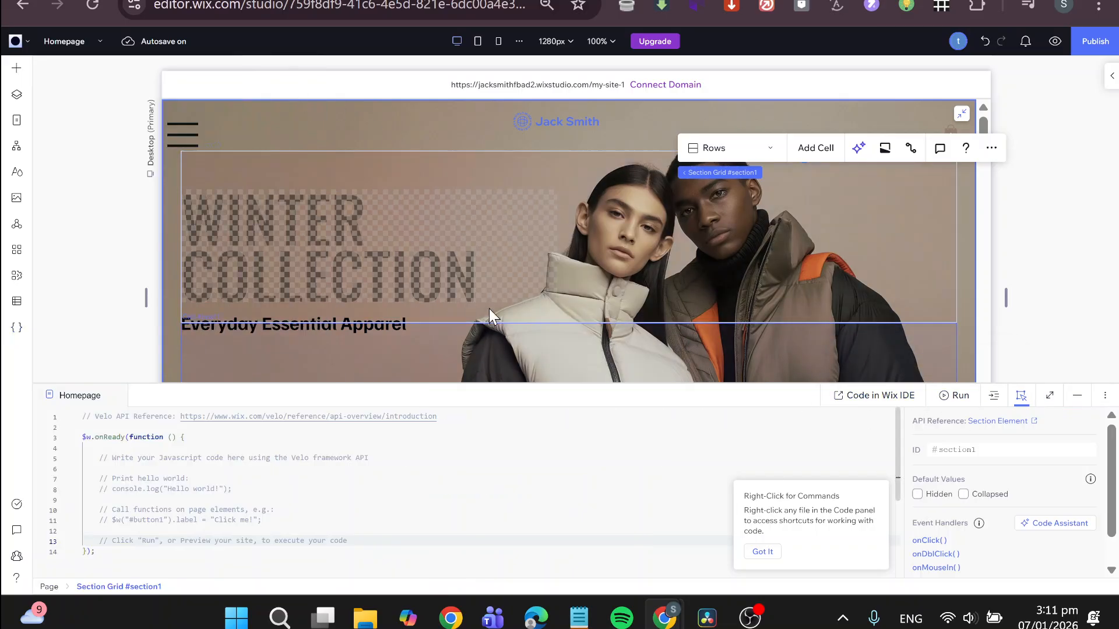
pyautogui.scroll(-5, 579, 295)
pyautogui.scroll(-2, 539, 268)
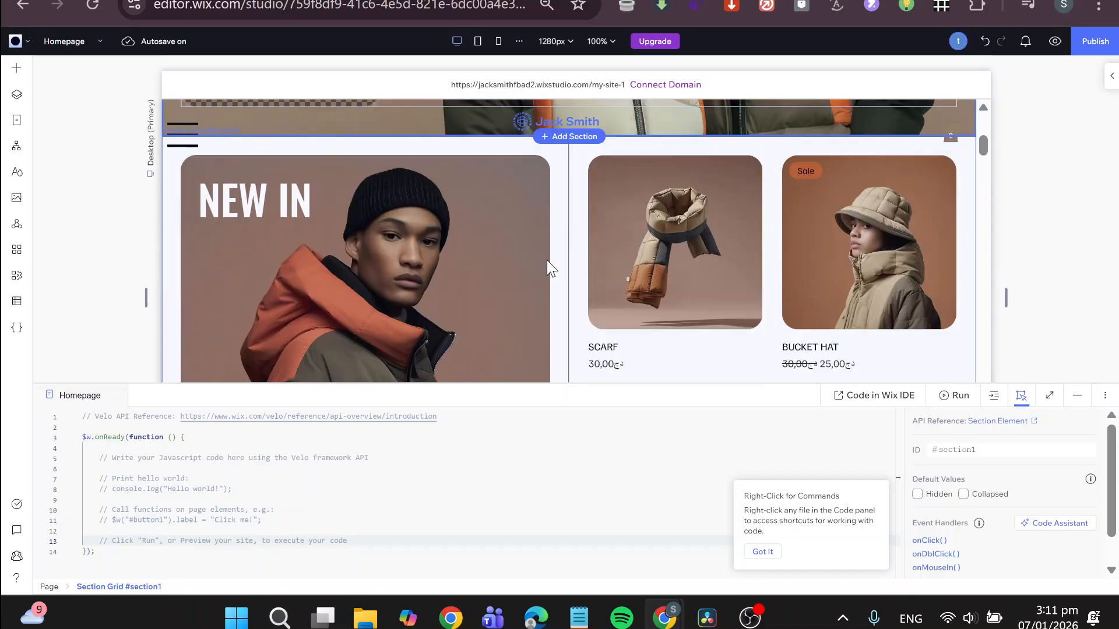
pyautogui.click(1077, 395)
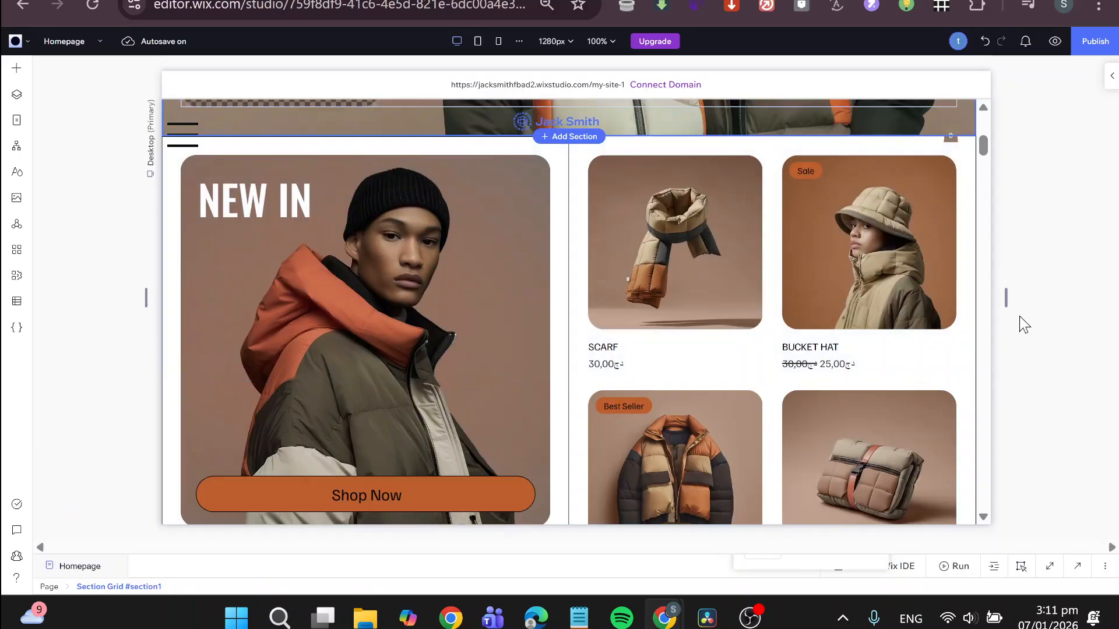
pyautogui.click(36, 338)
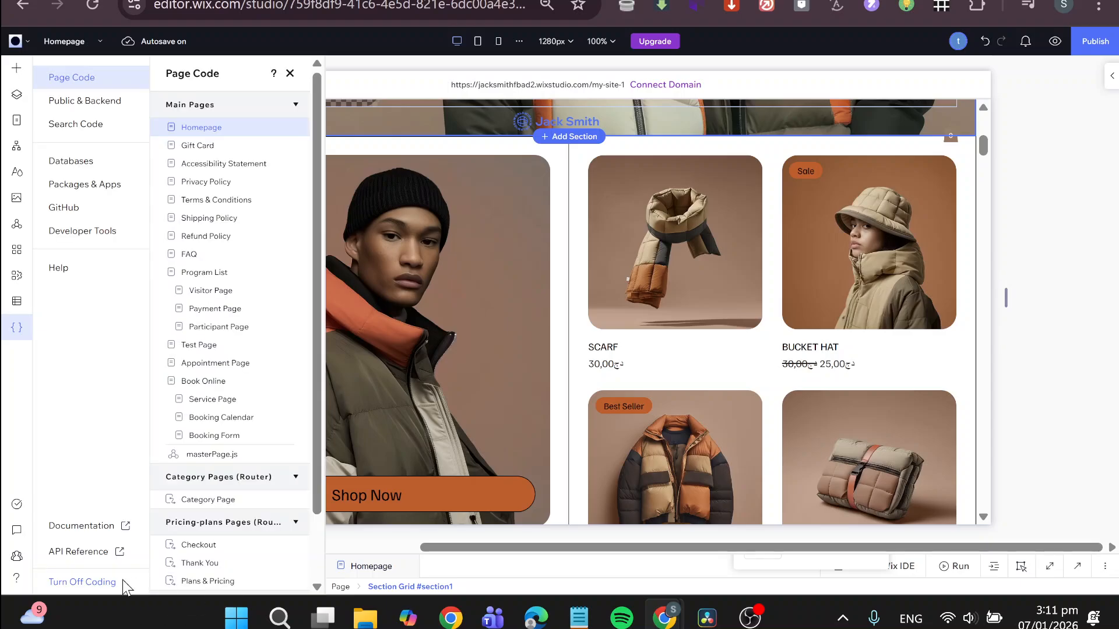
pyautogui.click(93, 580)
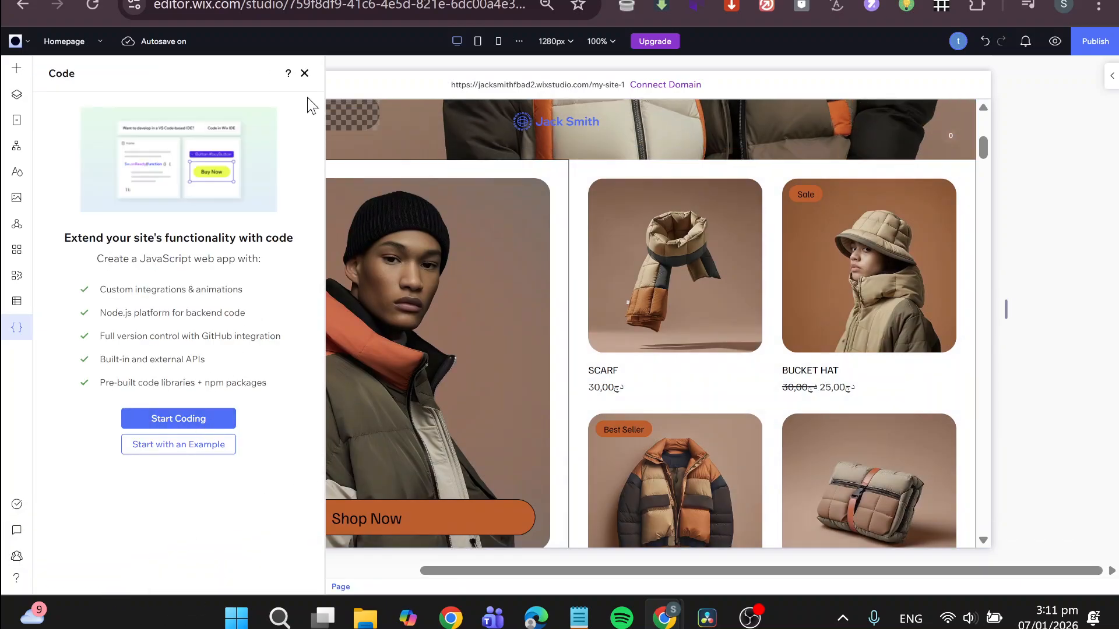